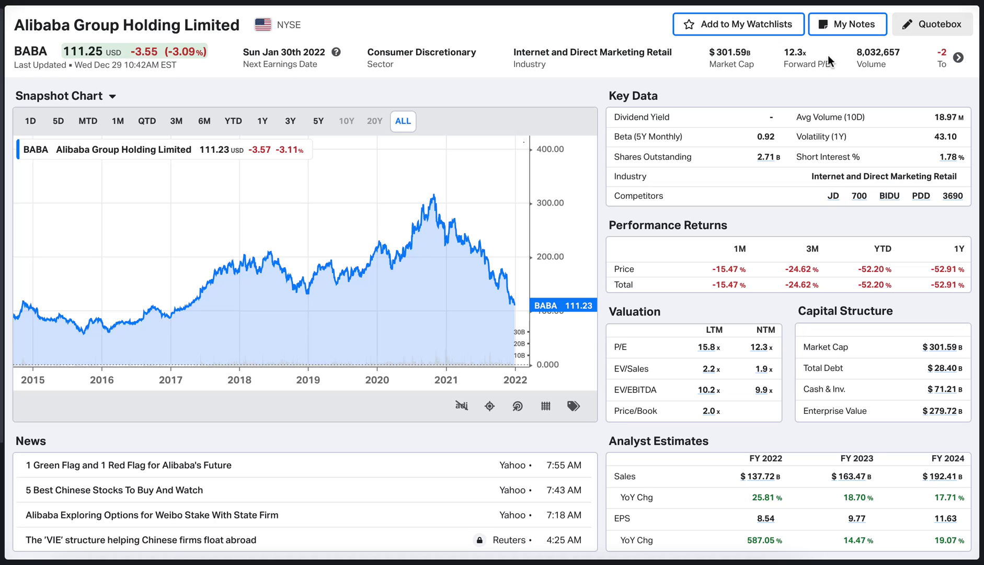
Step: Open the Alibaba notes and write 'P/E Ratio = Price/Earnings Ratio' as the first line
click(831, 28)
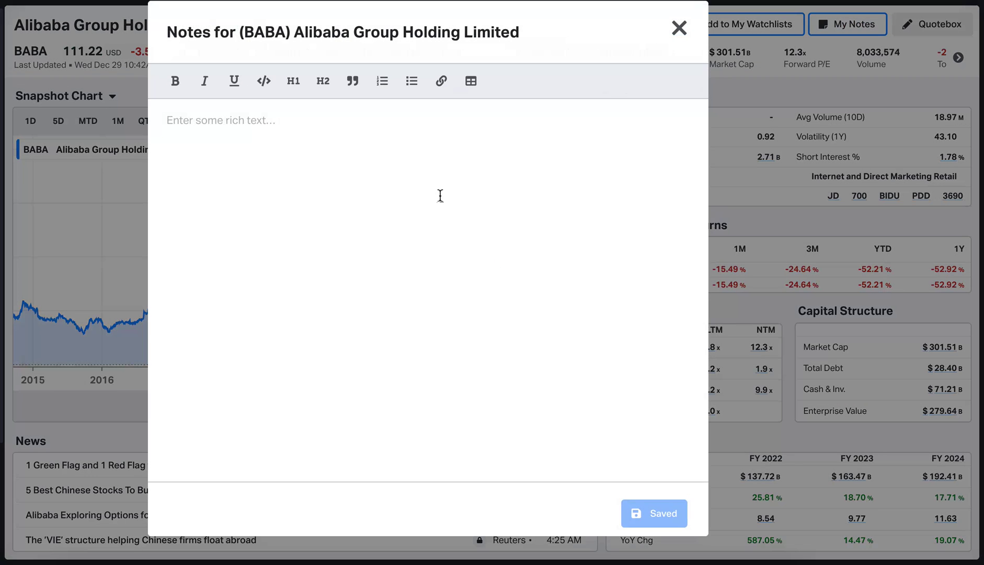
text(P/)
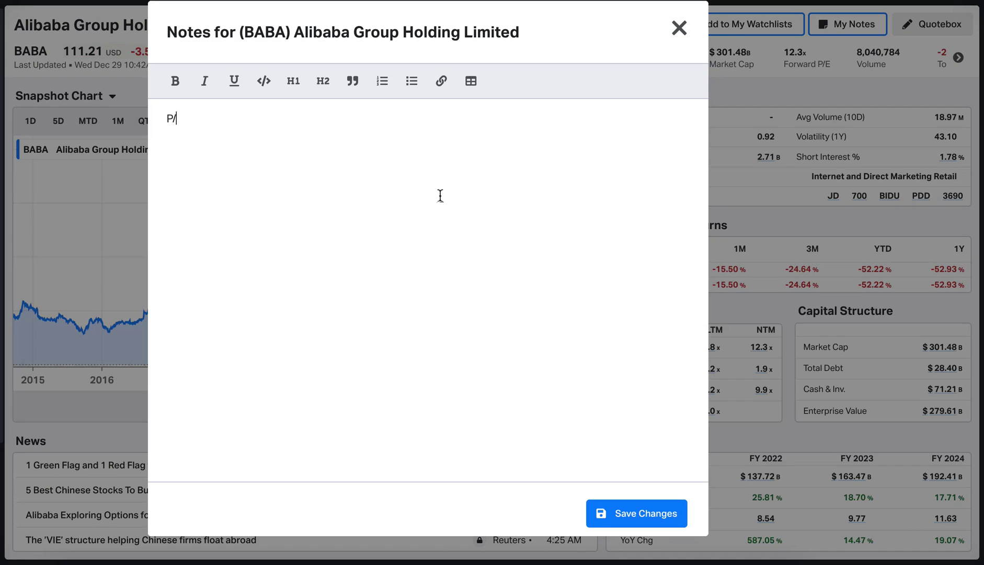
text(E Ratio)
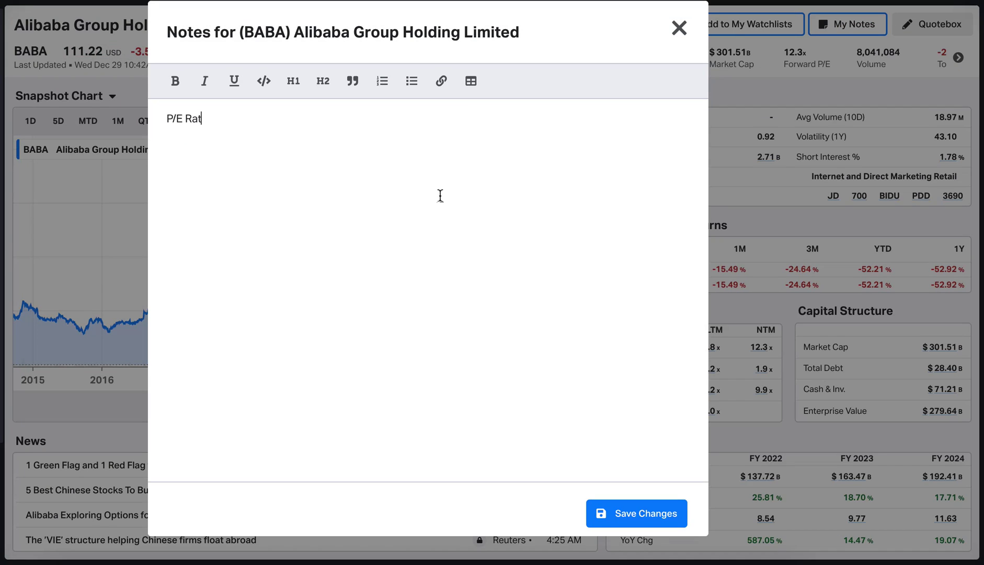
key(Left)
key(Left)
key(Left)
key(Left)
key(Left)
key(Left)
key(Left)
key(Right)
key(Right)
key(Right)
key(Right)
key(Right)
key(Right)
text(= )
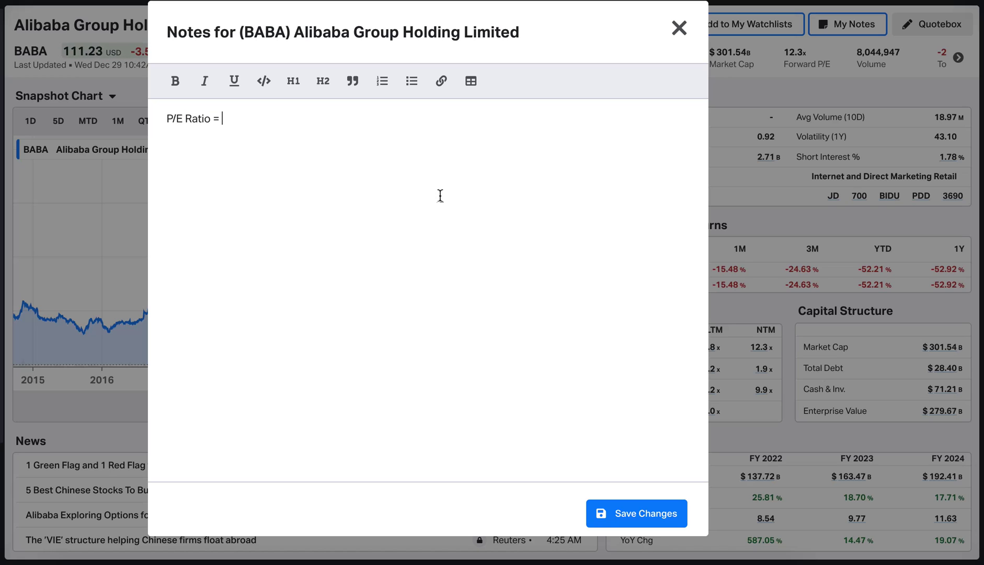
text(Price/Earning)
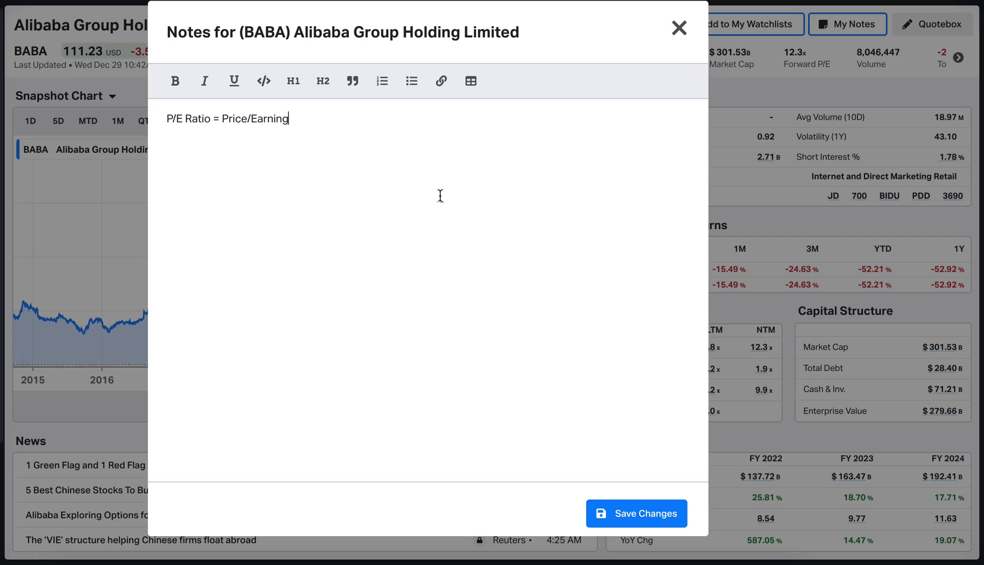
text(s)
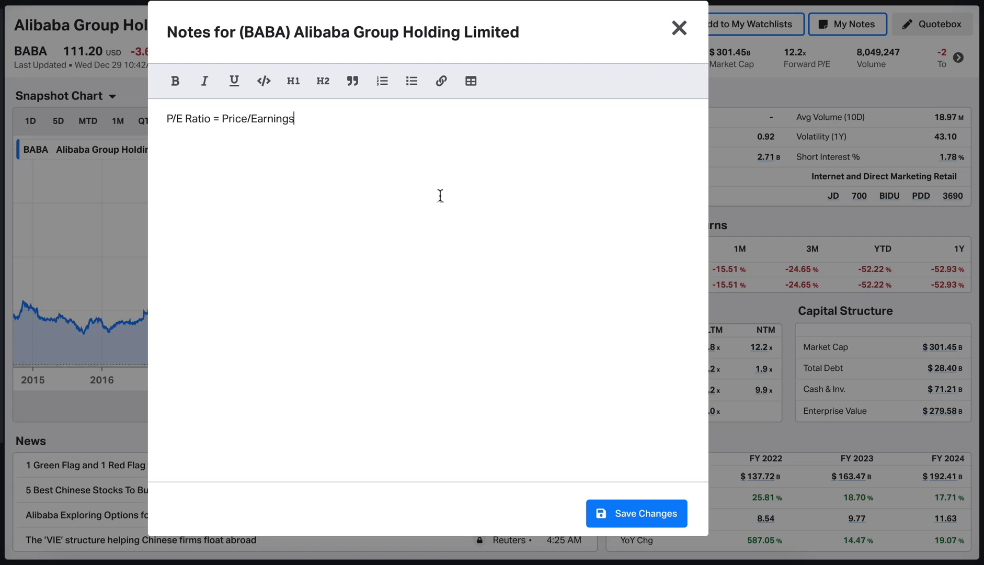
text( Ratio)
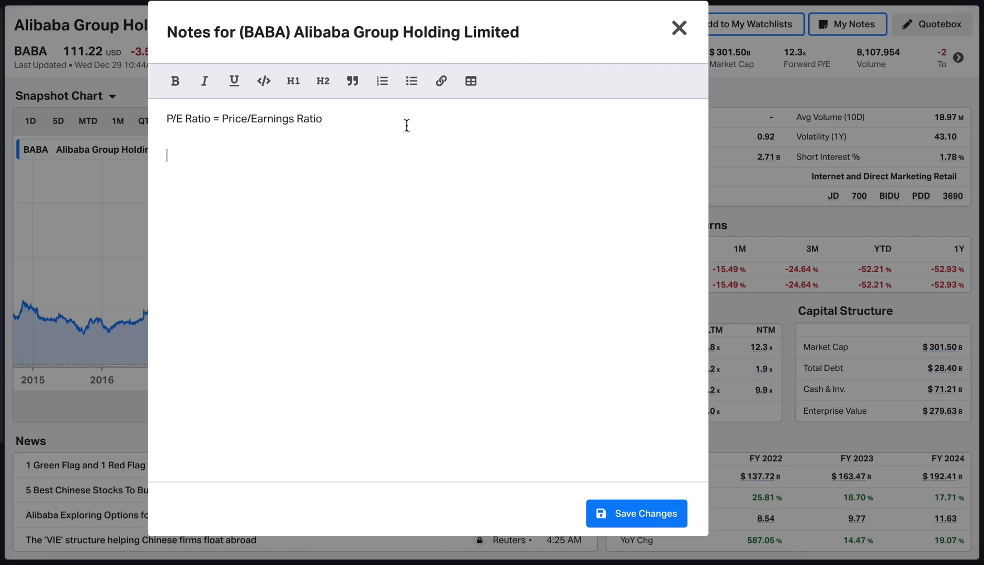
Step: Add the lines 'Price = Price Per Share -> $111' and 'Earnings Per Share ->' below the definition
key(Return)
key(Return)
text(Price = )
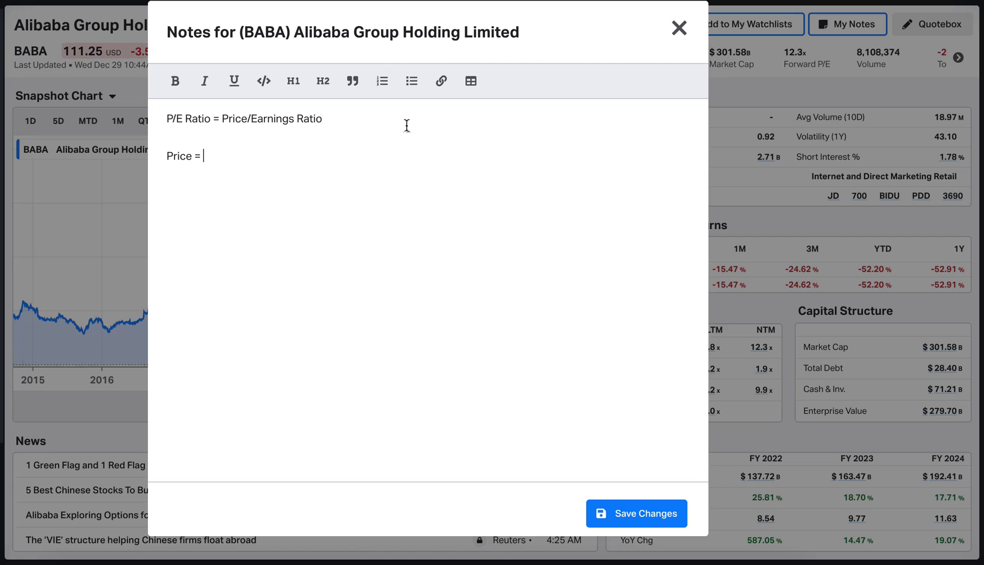
text(Price Per )
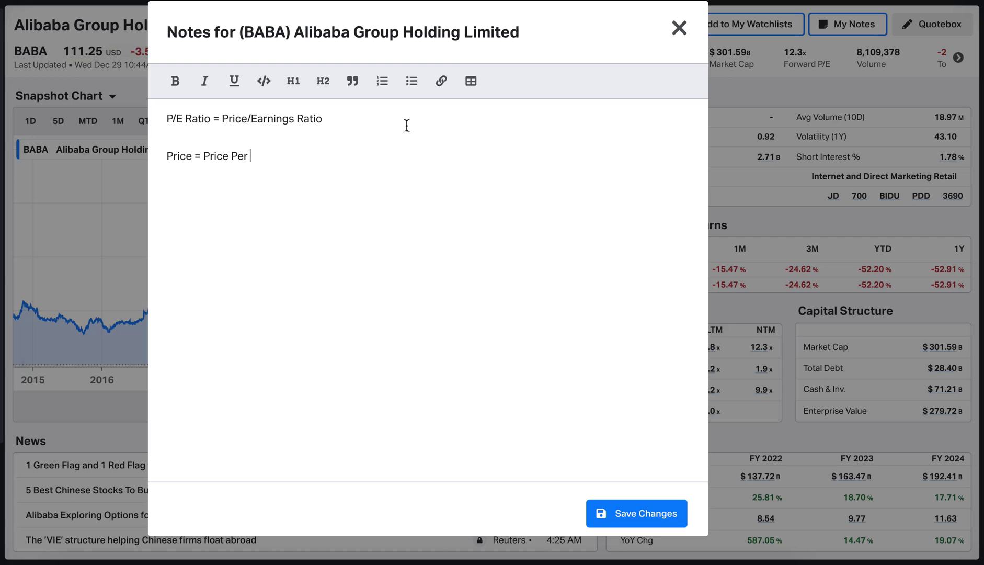
text(Share)
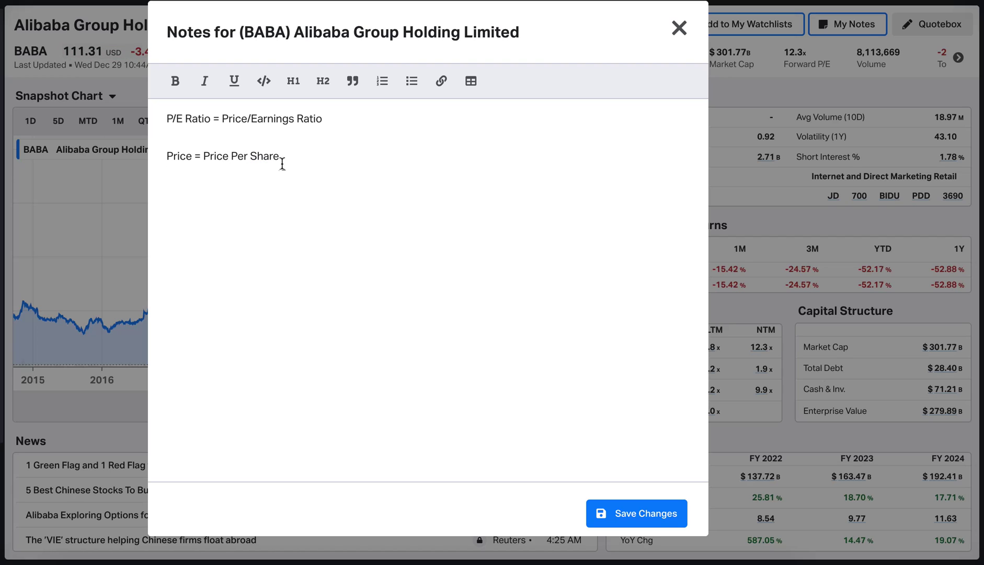
text( -> $111)
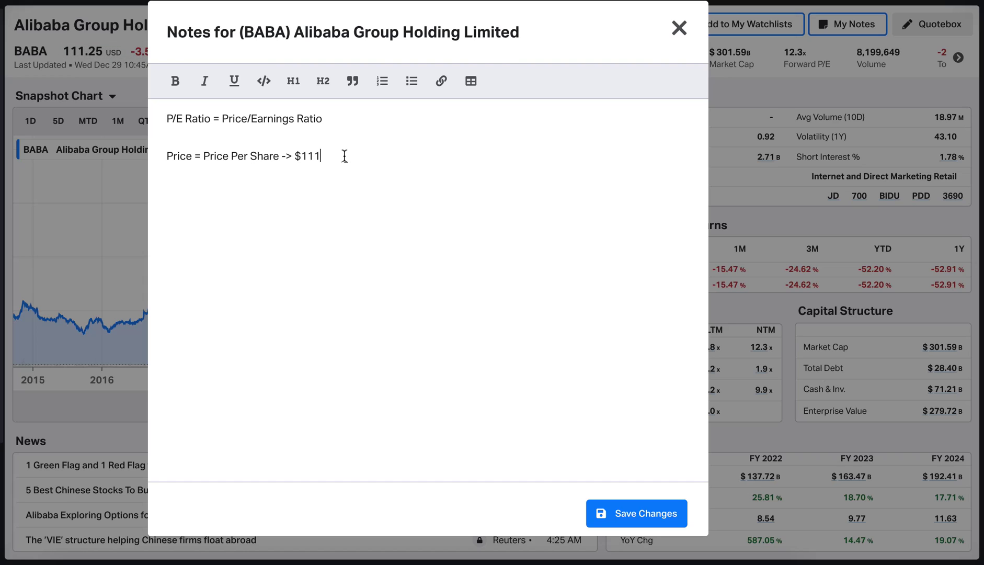
text(Earnin)
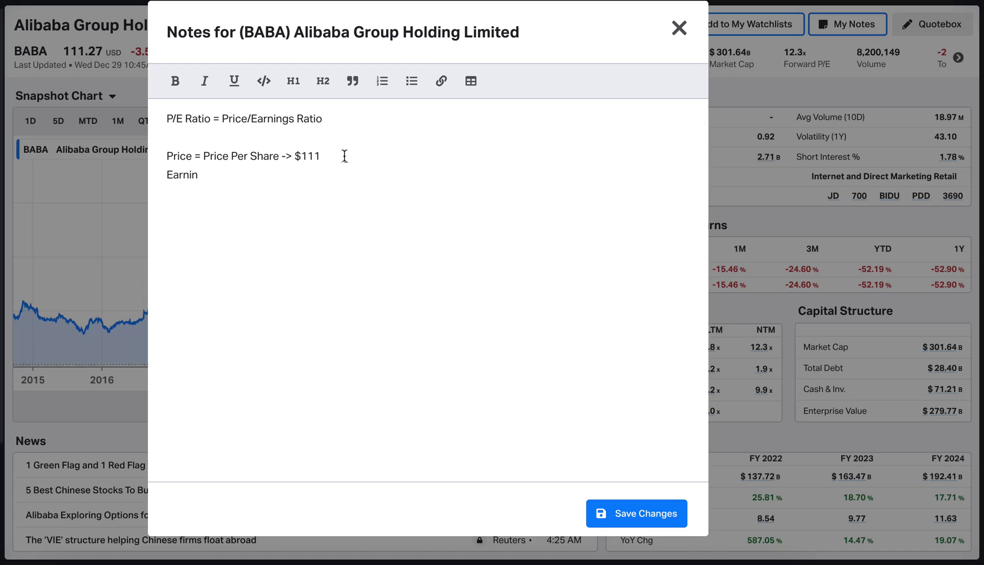
text(gs Per Share)
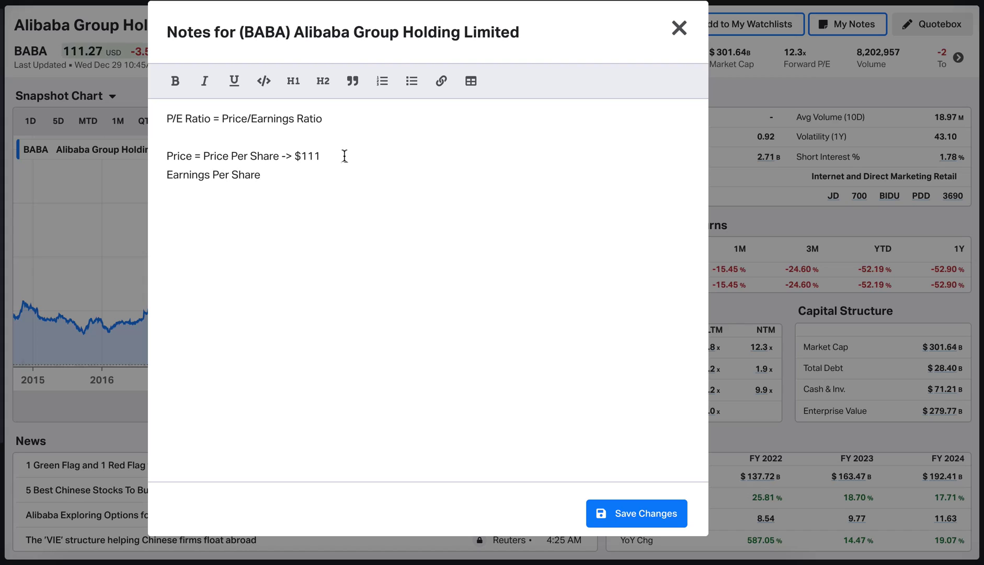
text( ->)
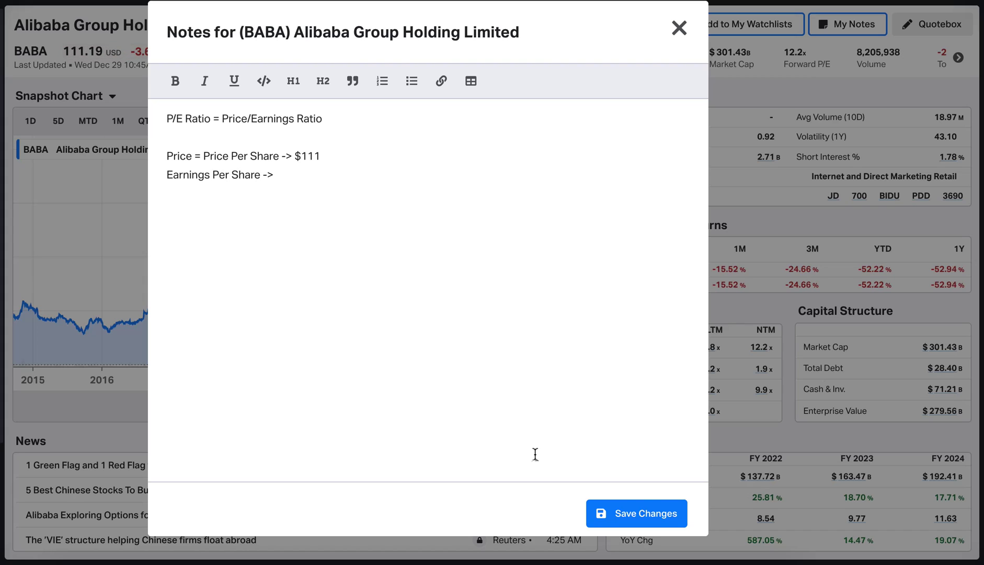
Step: Save the BABA note, then scroll Alibaba's annual income statement down to Net Income and Net EPS
click(627, 512)
click(678, 27)
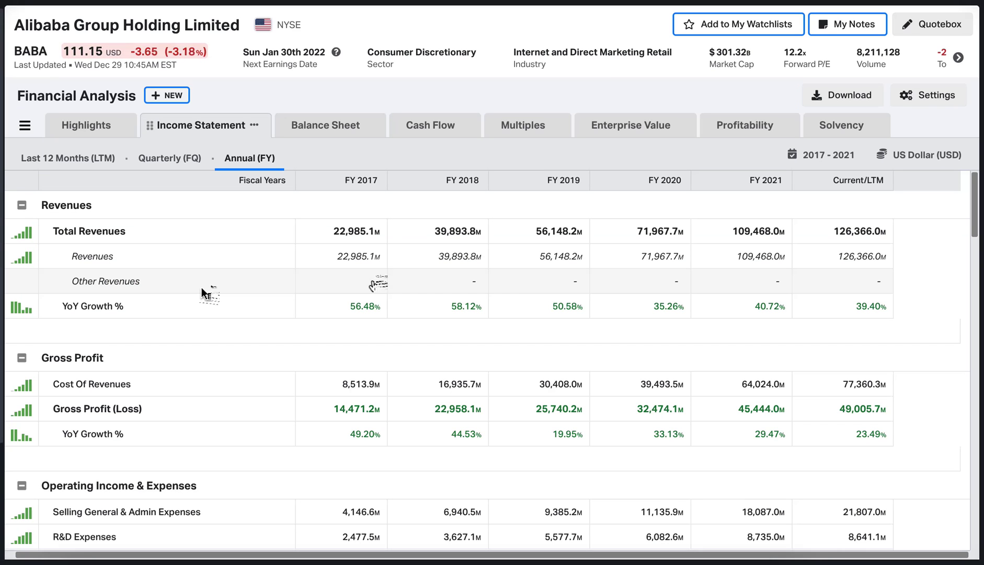
scroll(510, 294, down, 1)
scroll(523, 276, down, 3)
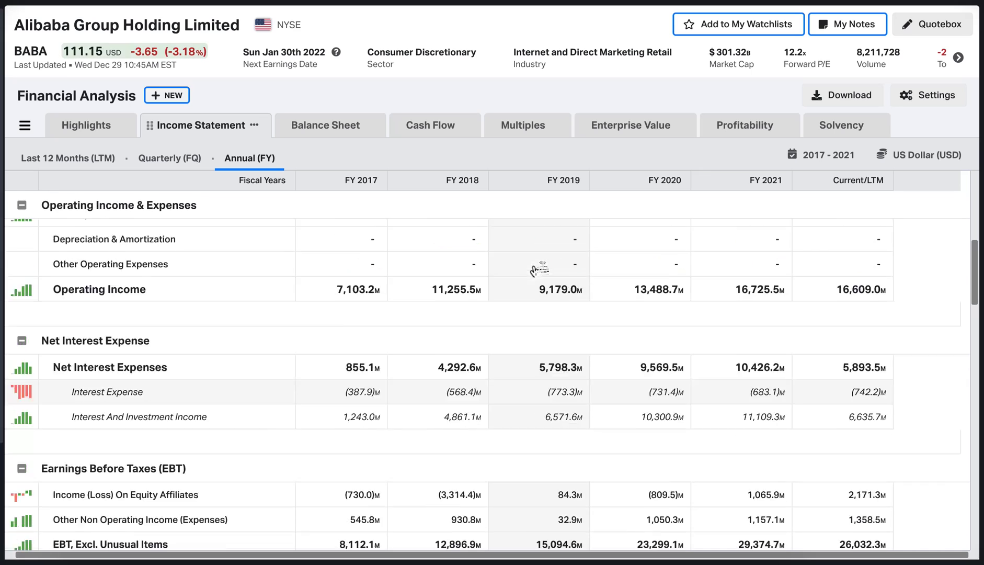
scroll(538, 268, up, 4)
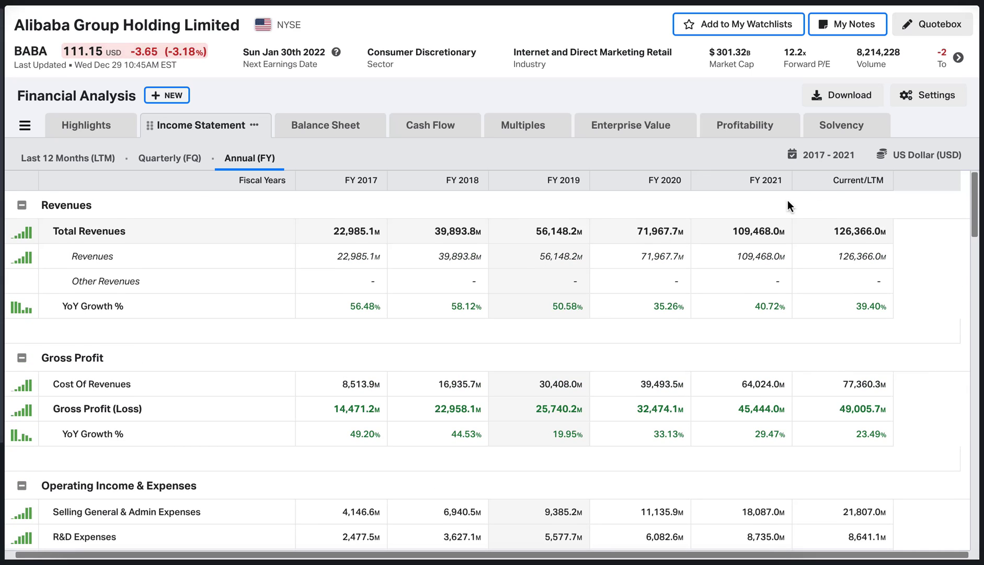
scroll(787, 200, down, 4)
scroll(788, 200, down, 8)
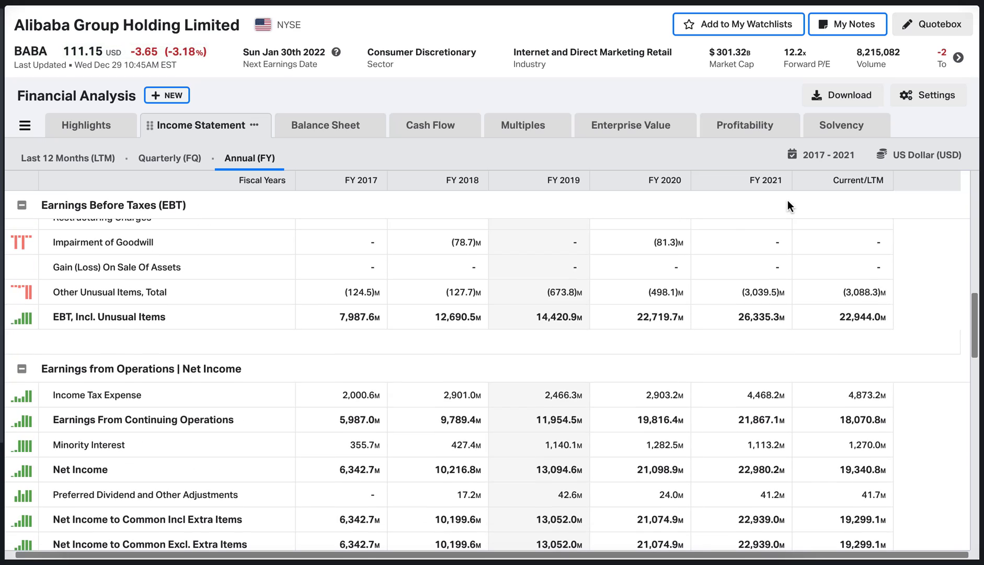
scroll(787, 200, down, 6)
scroll(788, 201, down, 7)
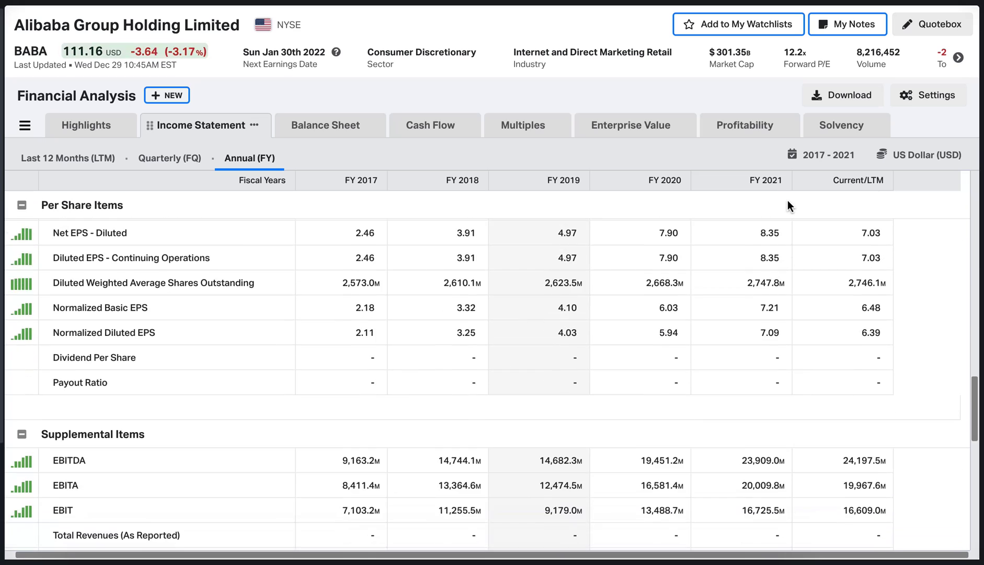
scroll(787, 200, up, 10)
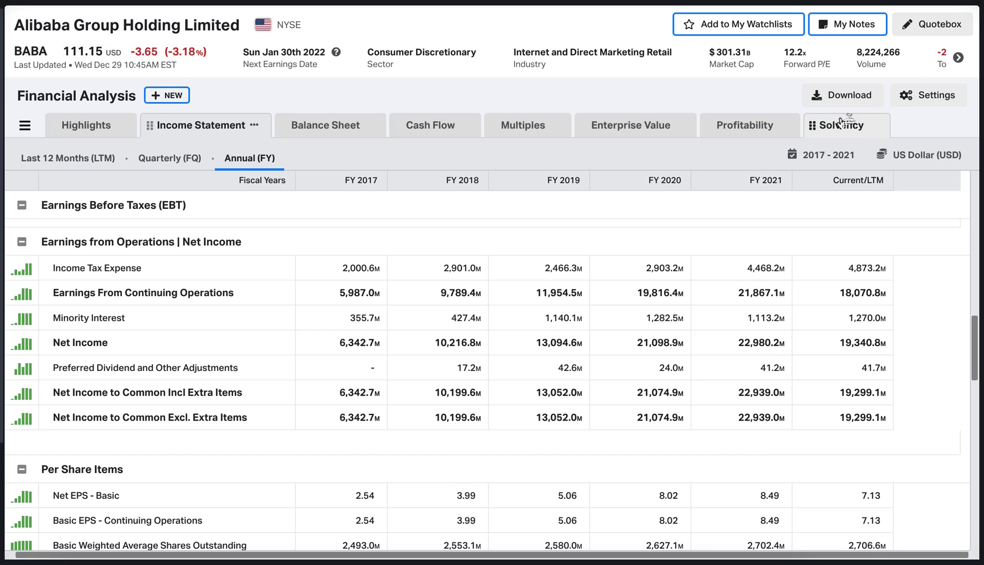
Step: Reopen the BABA note and insert a line 'Earnings 2021 -> 23' below the $111 price line
click(878, 24)
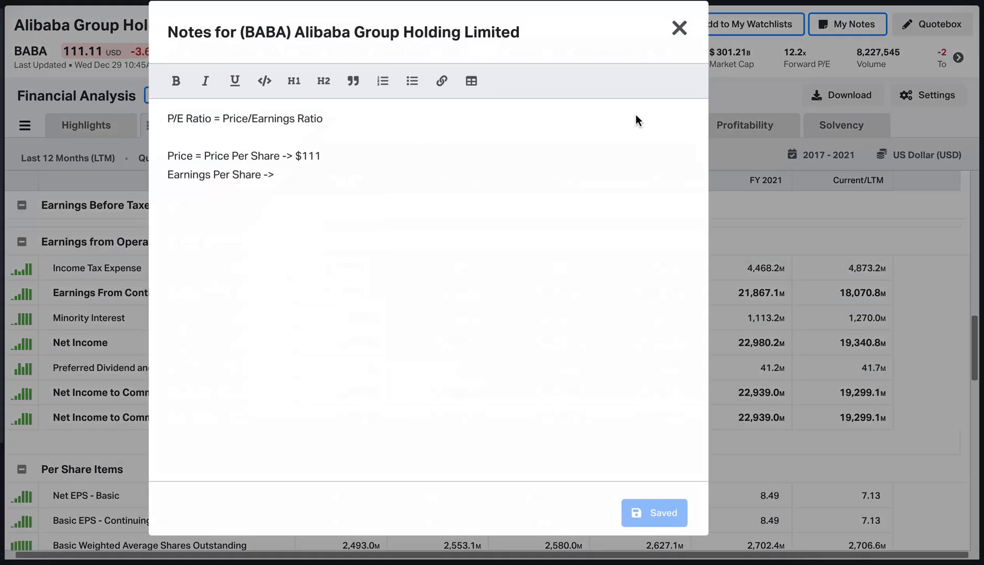
click(326, 161)
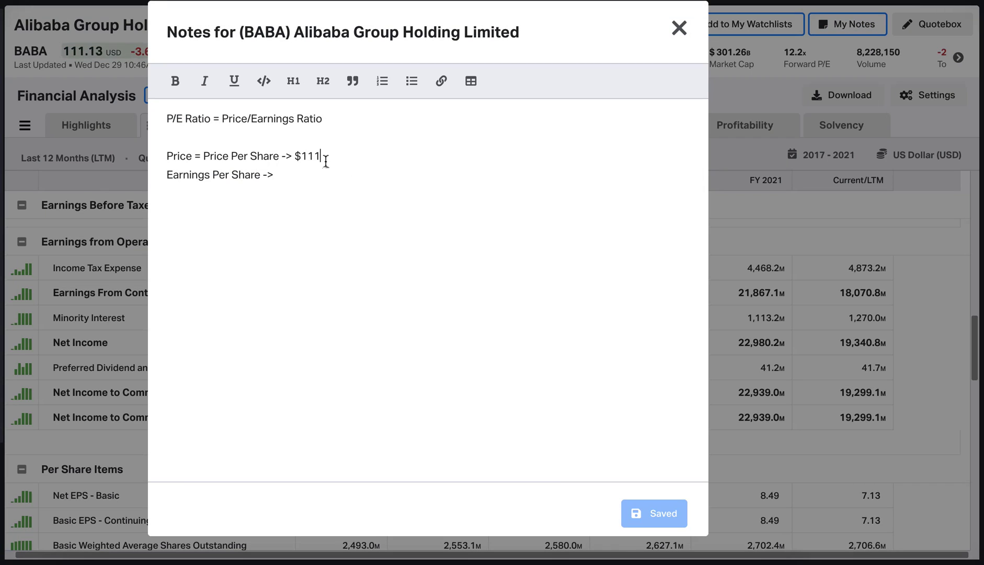
key(Return)
text(Earningn)
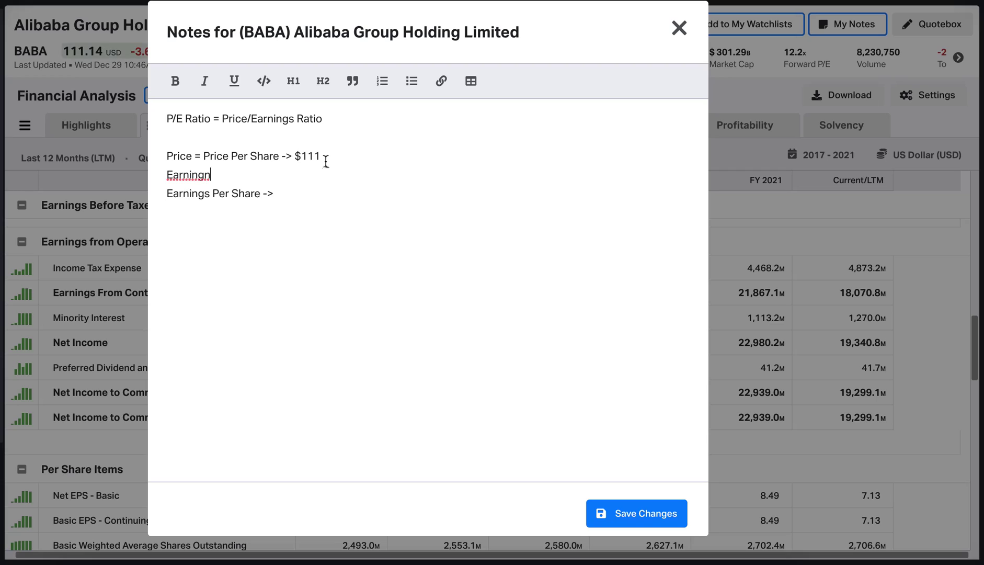
key(BackSpace)
key(BackSpace)
text(gs 2021 ->)
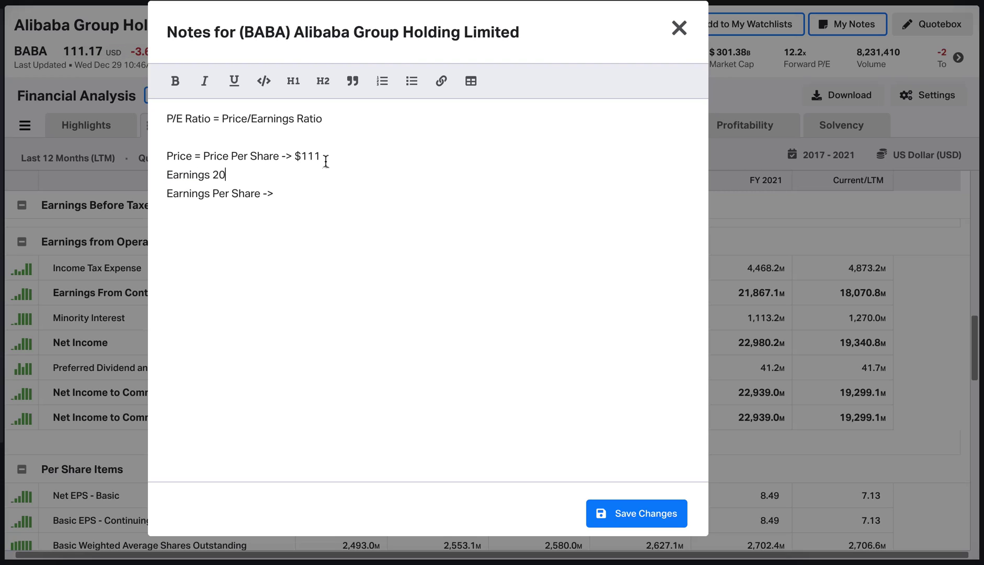